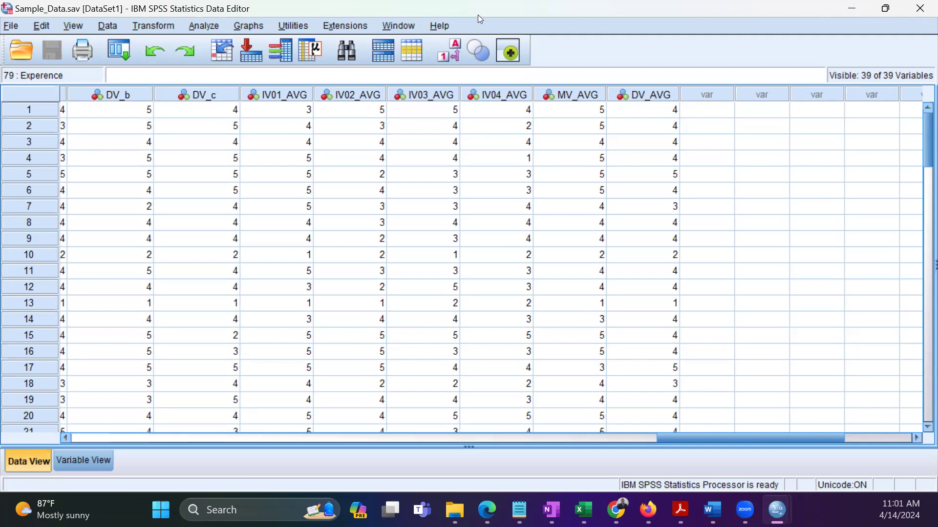
# Open the legacy Boxplot dialog under Graphs > Legacy Dialogs.
pyautogui.click(250, 31)
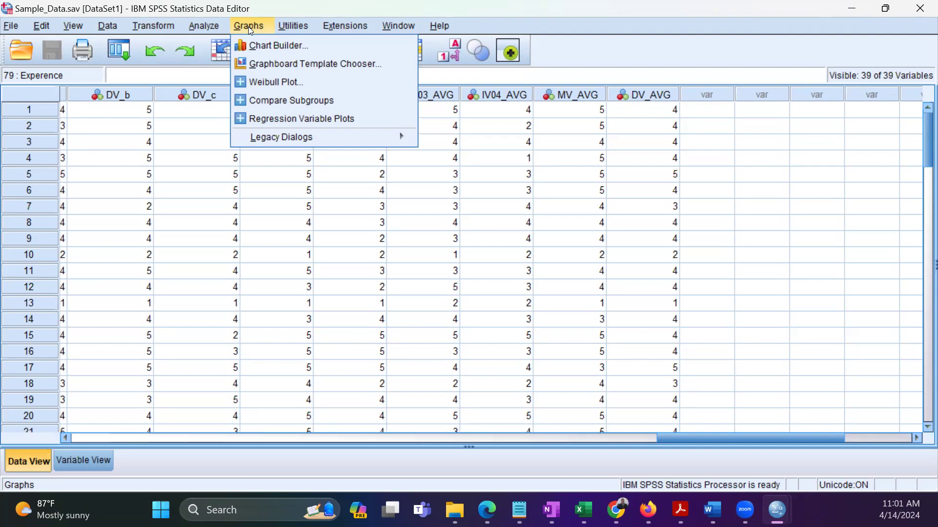
pyautogui.moveTo(312, 137)
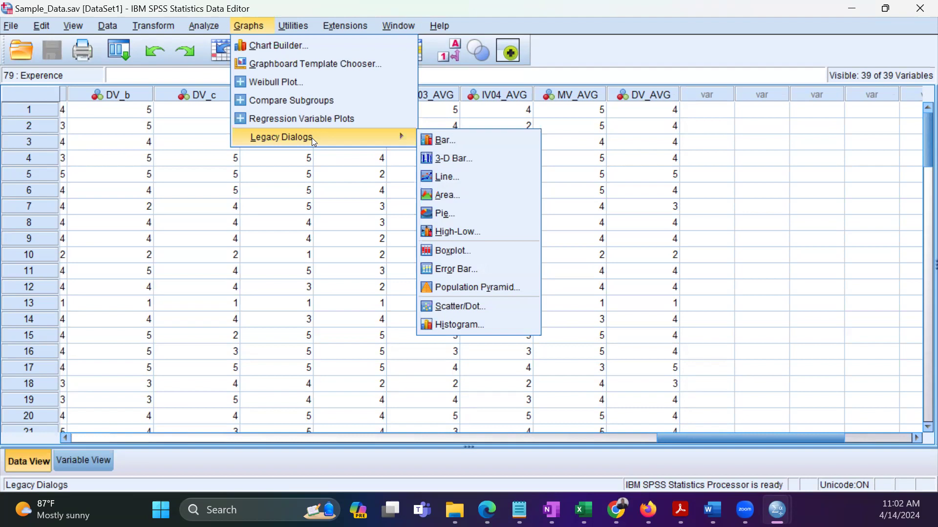
pyautogui.click(459, 250)
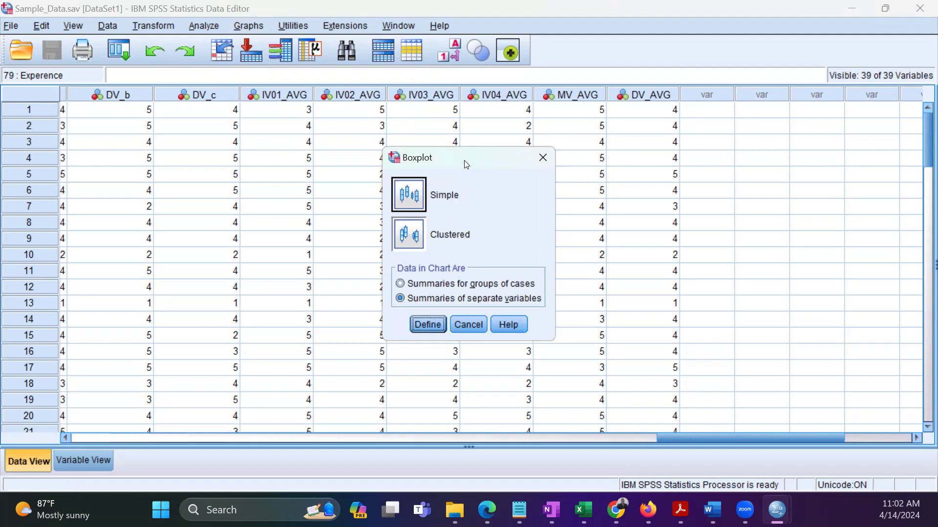
# Choose a Simple boxplot with Summaries of separate variables and go on to Define.
pyautogui.click(411, 190)
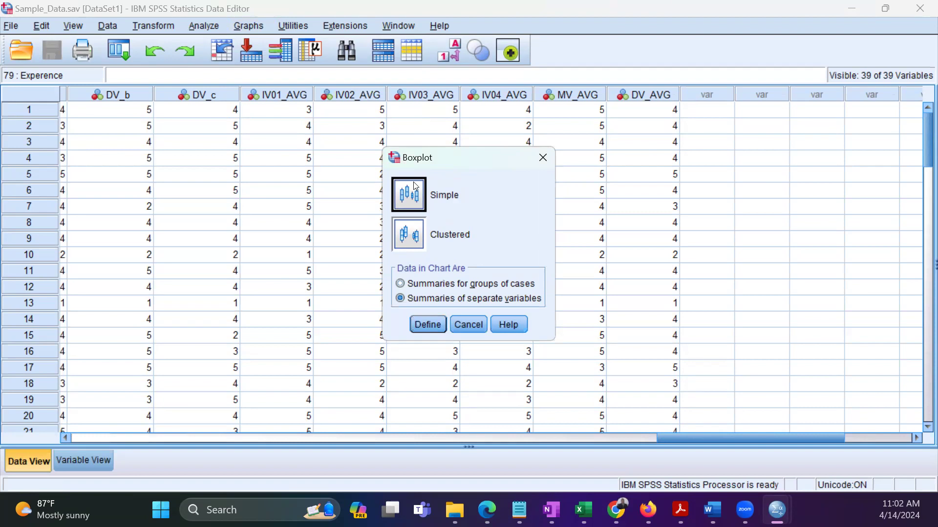
pyautogui.click(443, 298)
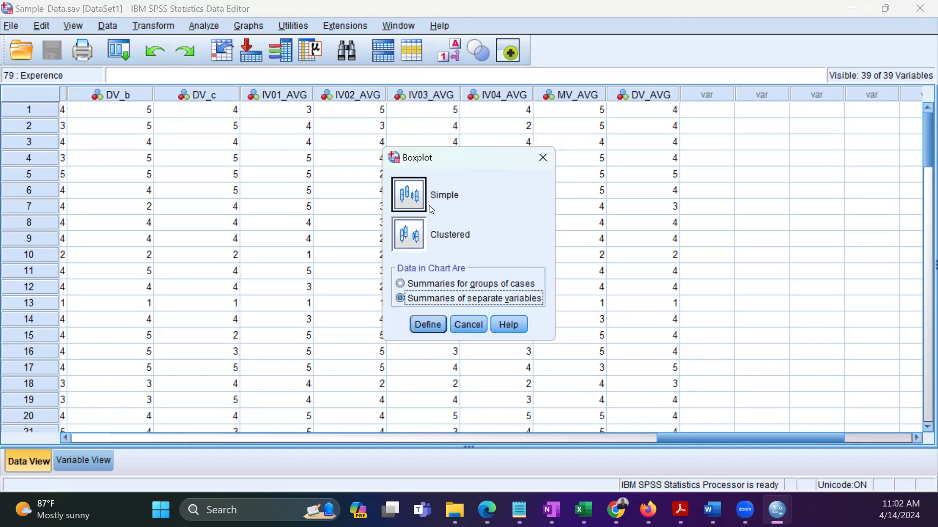
pyautogui.click(414, 197)
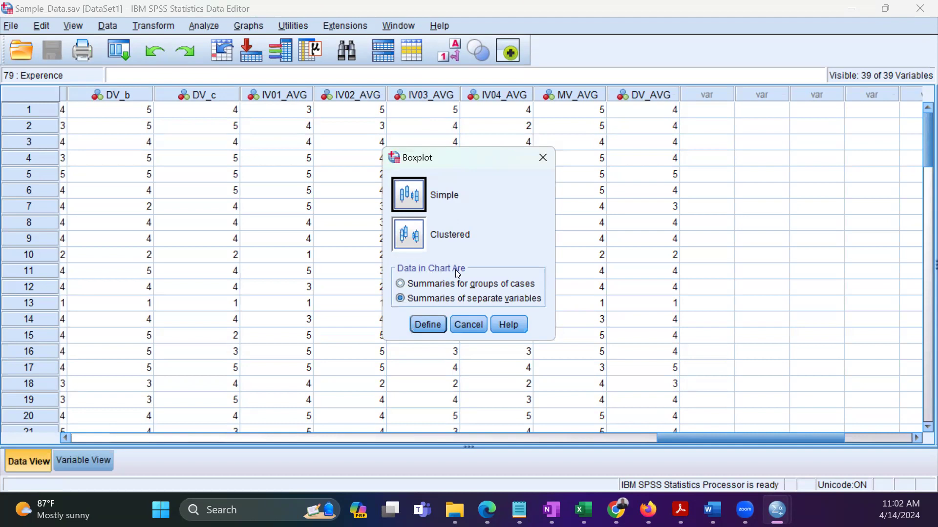
pyautogui.click(456, 299)
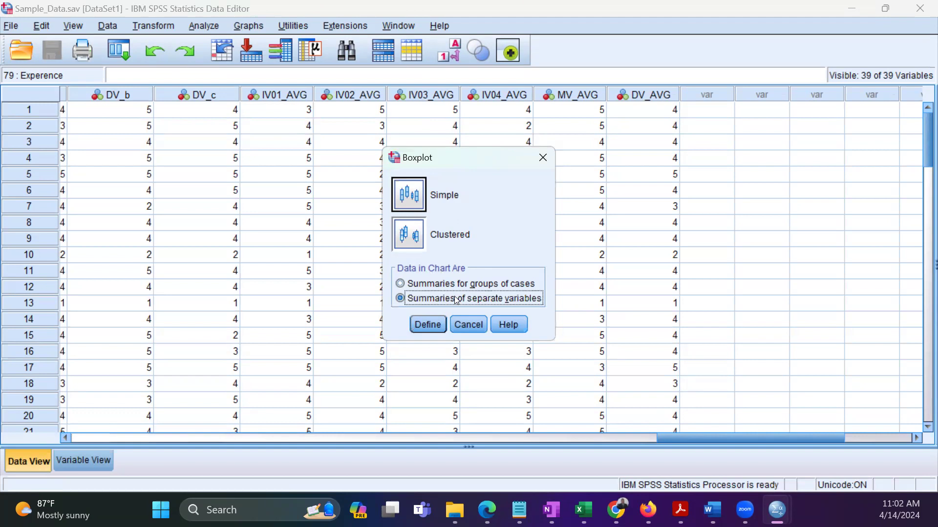
pyautogui.click(433, 324)
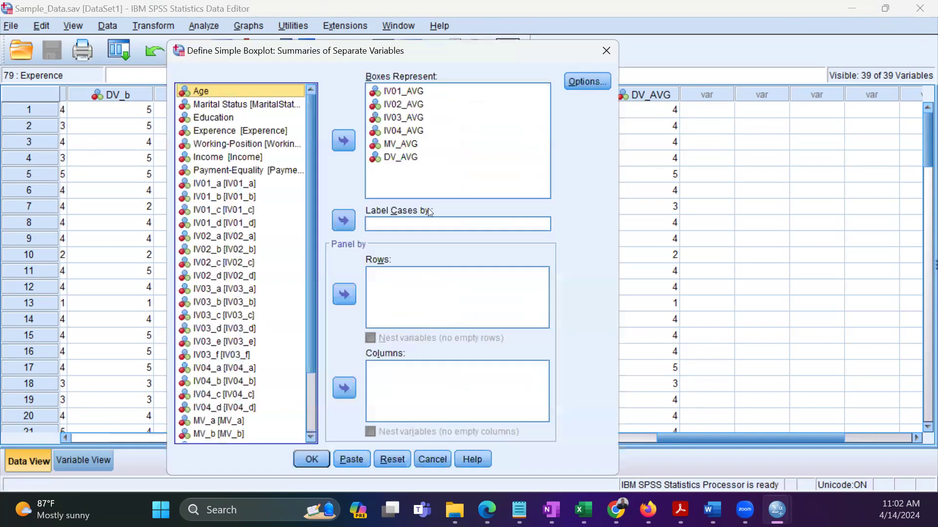
# Clear the previously chosen six variables out of the boxes list and reposition the dialog.
pyautogui.click(408, 161)
pyautogui.keyDown('shift'); pyautogui.click(398, 92); pyautogui.keyUp('shift')
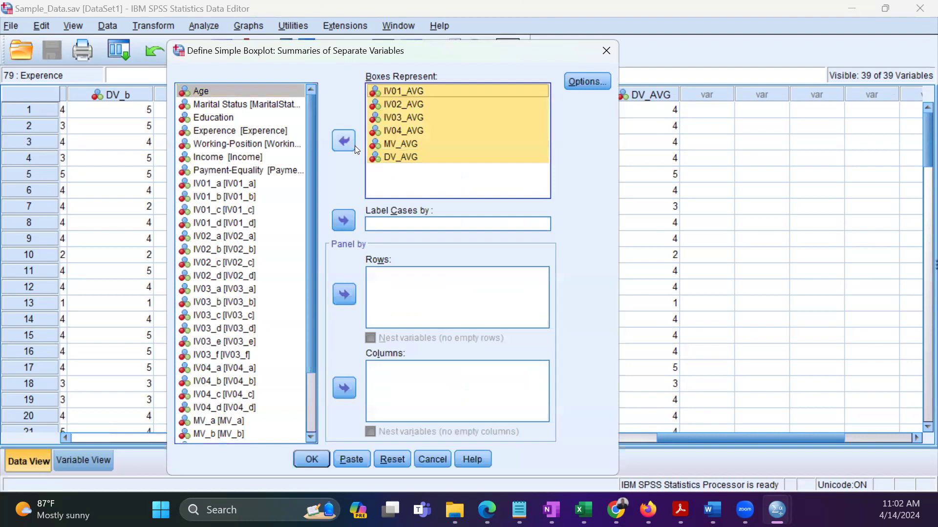
pyautogui.click(343, 141)
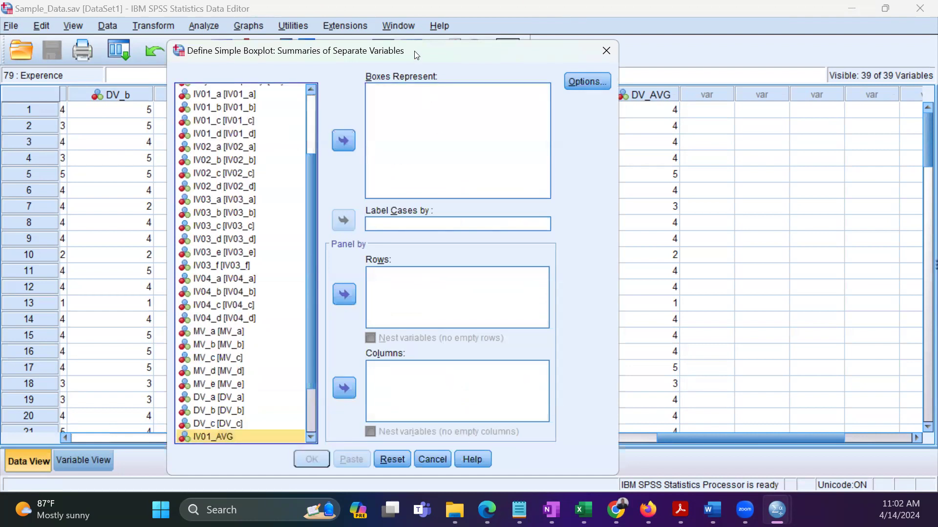
pyautogui.moveTo(414, 50); pyautogui.dragTo(468, 14)
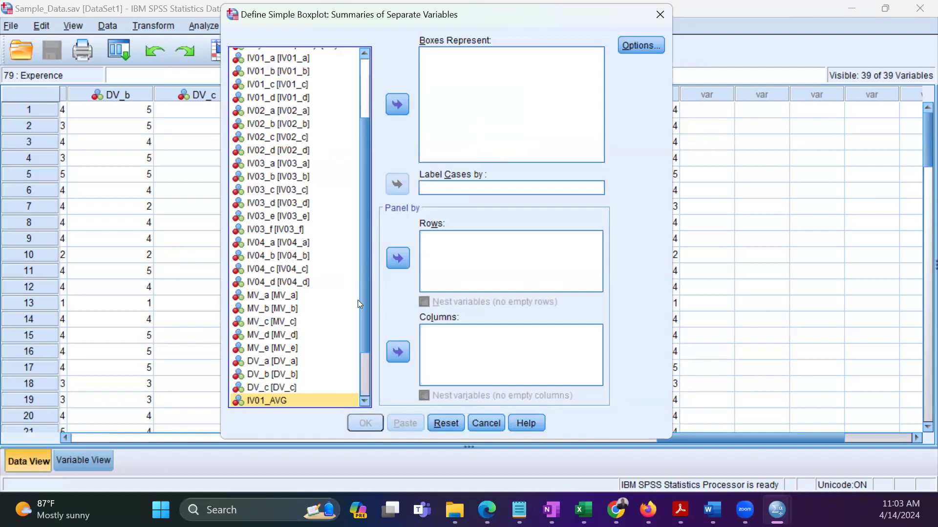
# Select IV01_AVG through IV04_AVG, MV_AVG and DV_AVG in the variable list.
pyautogui.hotkey('shift', 'End')
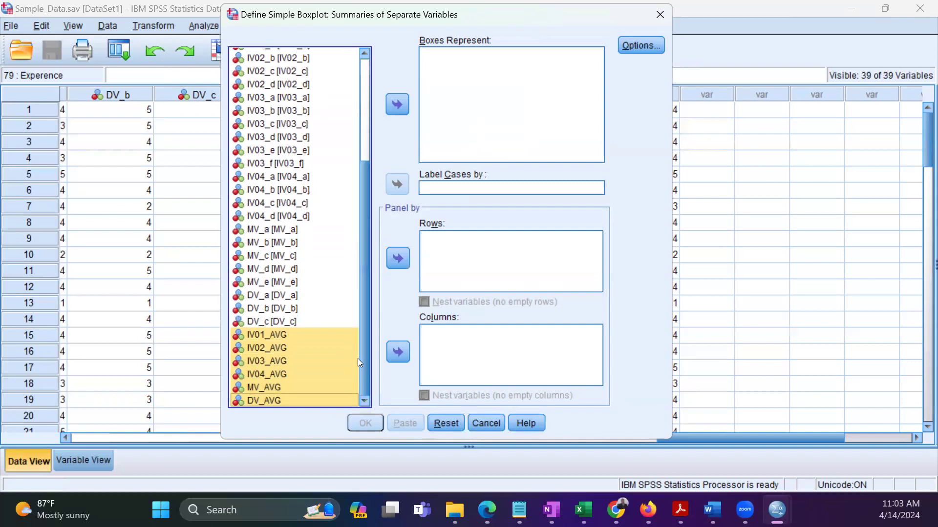
pyautogui.click(315, 339)
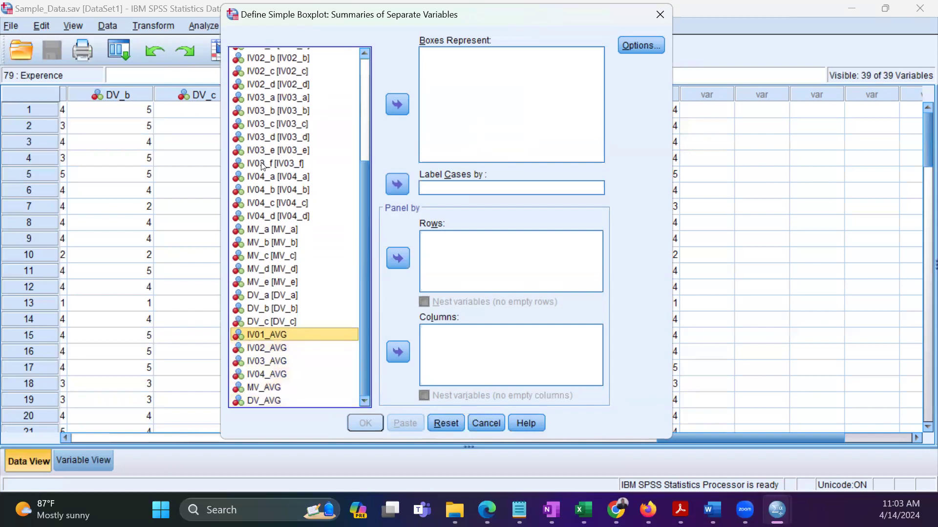
pyautogui.moveTo(363, 271); pyautogui.dragTo(369, 150)
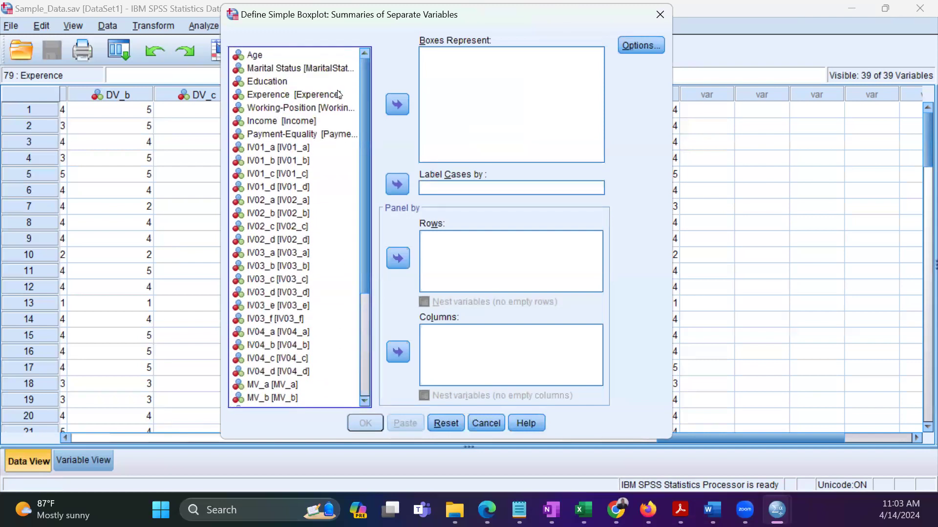
pyautogui.moveTo(363, 210); pyautogui.dragTo(352, 321)
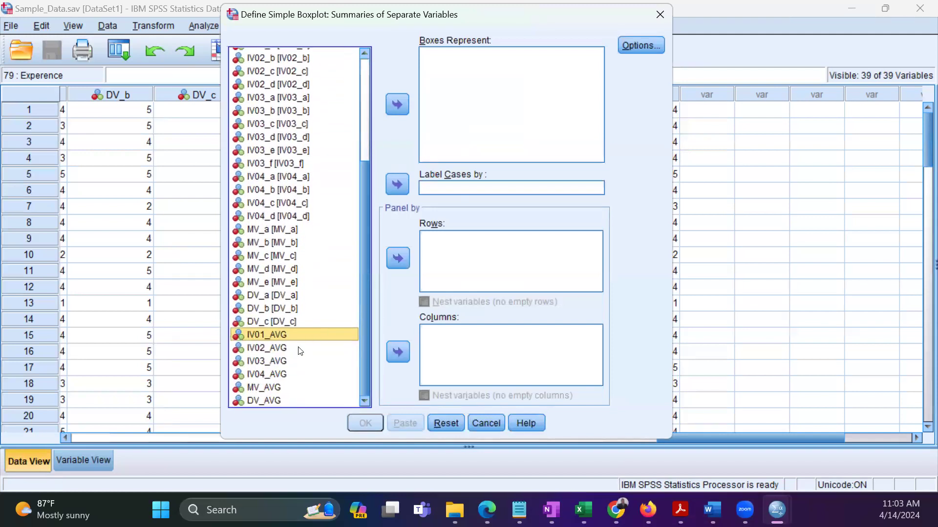
pyautogui.keyDown('shift'); pyautogui.click(286, 350); pyautogui.keyUp('shift')
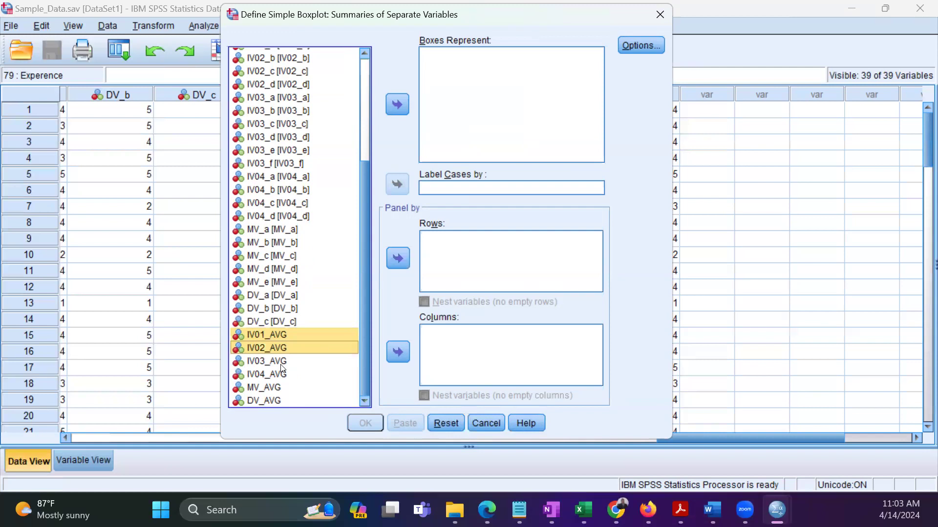
pyautogui.keyDown('shift'); pyautogui.click(281, 365); pyautogui.keyUp('shift')
pyautogui.keyDown('shift'); pyautogui.click(278, 375); pyautogui.keyUp('shift')
pyautogui.keyDown('shift'); pyautogui.click(276, 388); pyautogui.keyUp('shift')
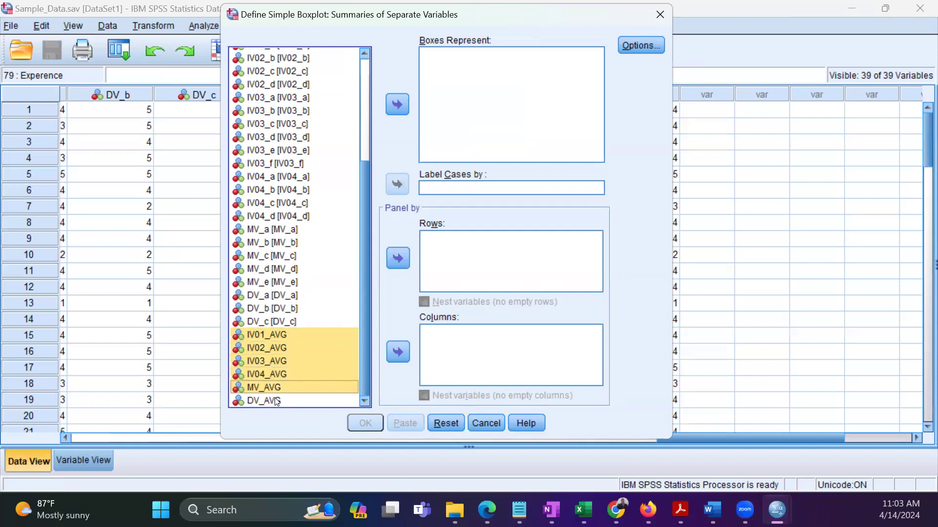
pyautogui.keyDown('shift'); pyautogui.click(274, 398); pyautogui.keyUp('shift')
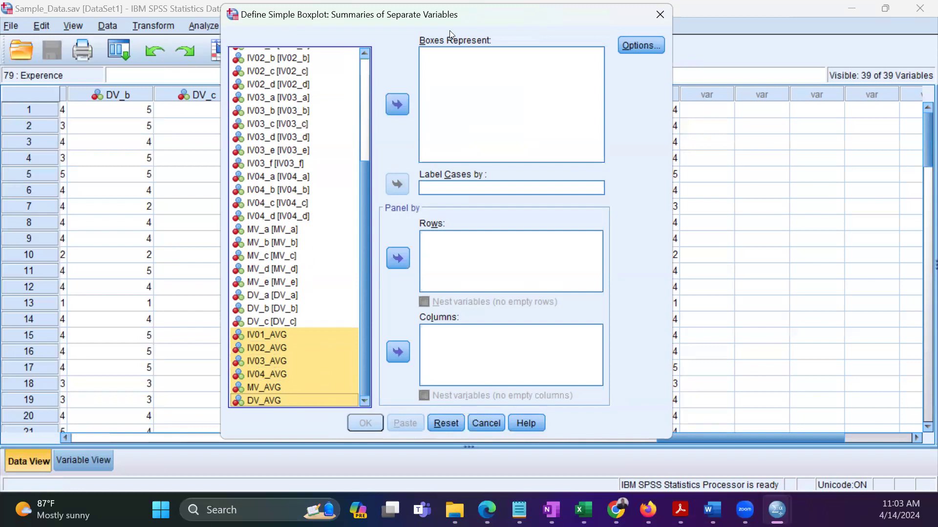
# Add the six _AVG variables as boxes with MV_AVG before DV_AVG, and run the boxplot.
pyautogui.click(397, 104)
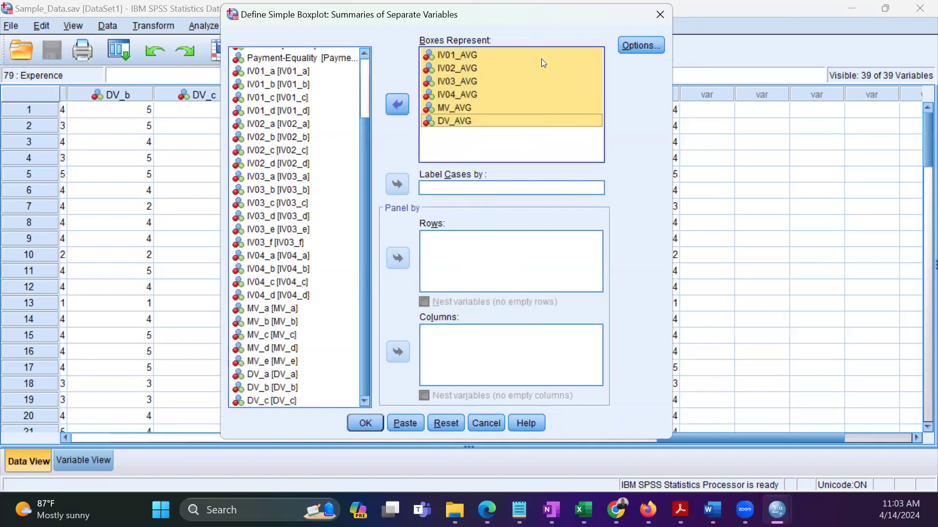
pyautogui.click(486, 106)
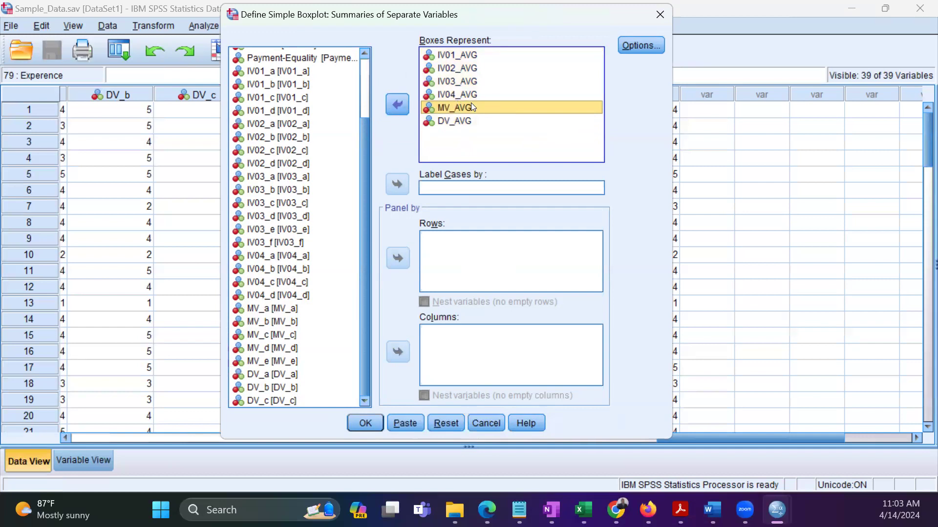
pyautogui.click(399, 100)
pyautogui.scroll(-3, 164, 271)
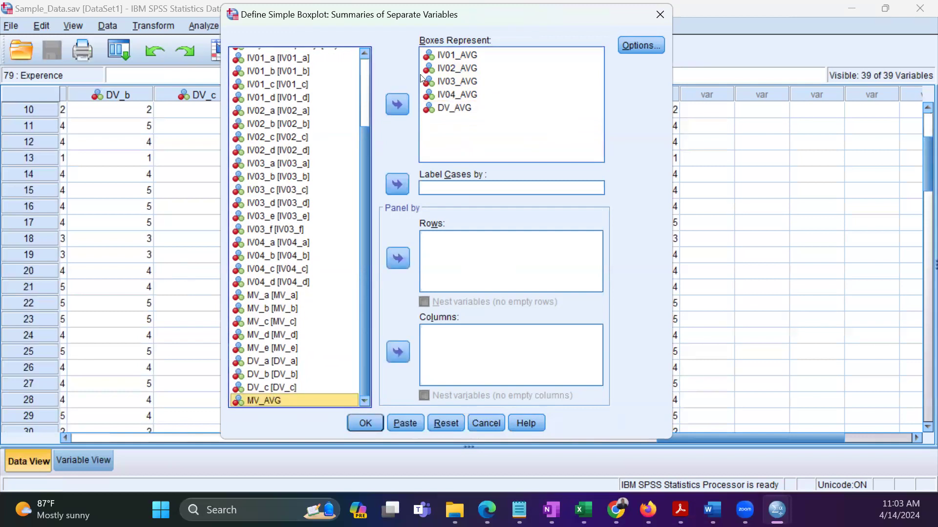
pyautogui.click(396, 99)
pyautogui.moveTo(442, 111); pyautogui.dragTo(443, 134)
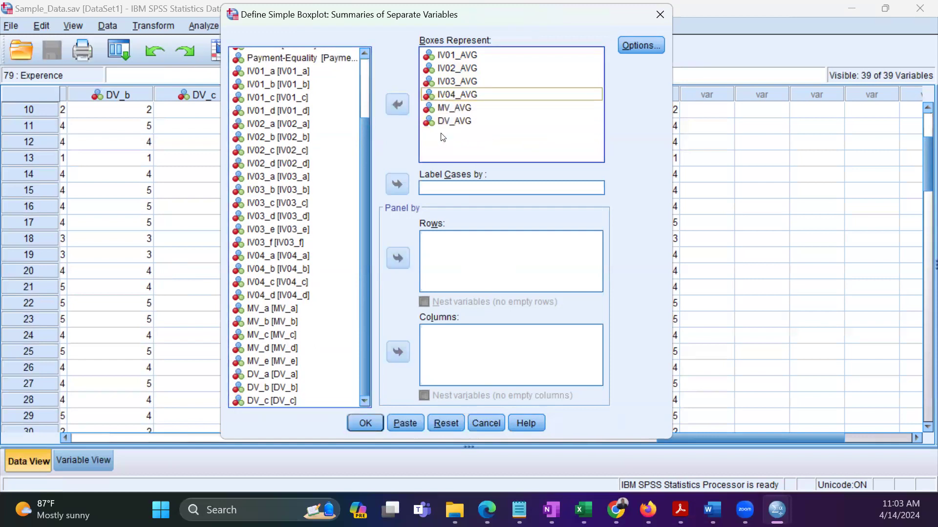
pyautogui.click(474, 125)
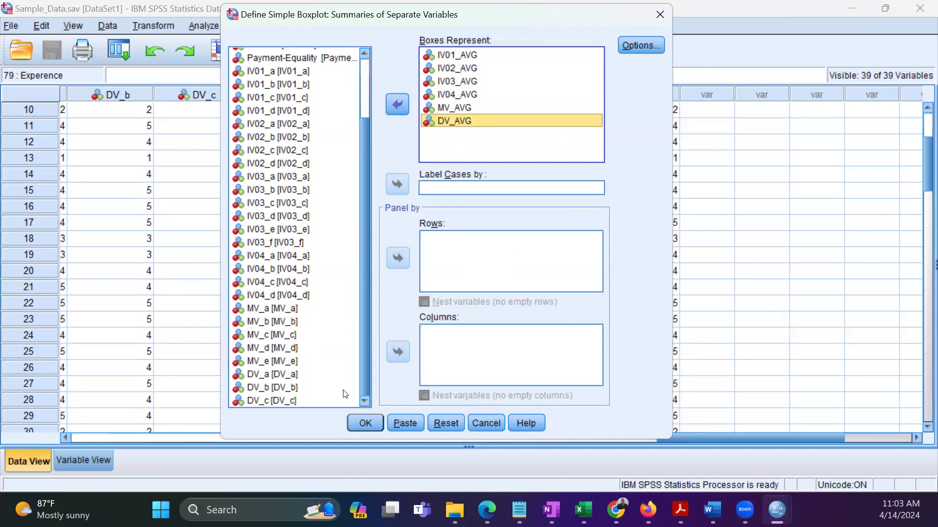
pyautogui.click(367, 423)
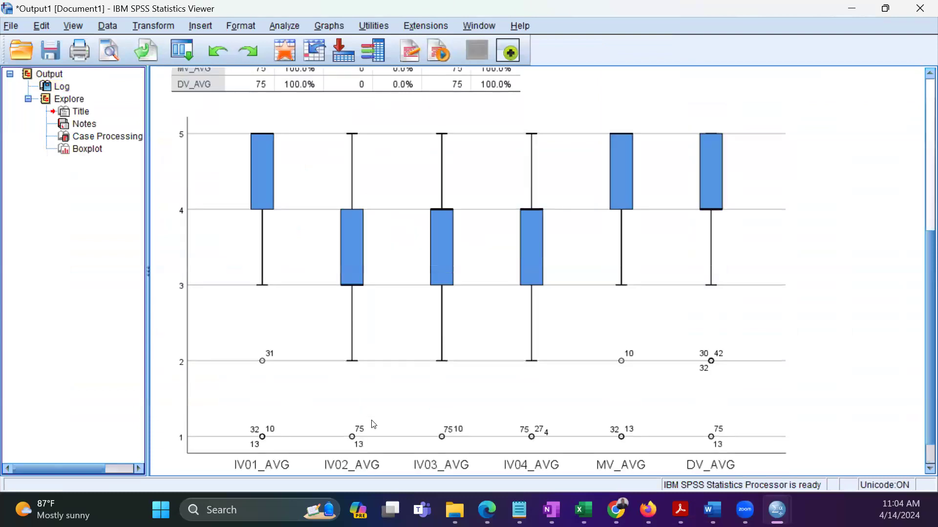
# Scroll to the boxplot and select the chart to inspect labelled outliers like 75 and 13.
pyautogui.scroll(-1, 374, 425)
pyautogui.click(433, 413)
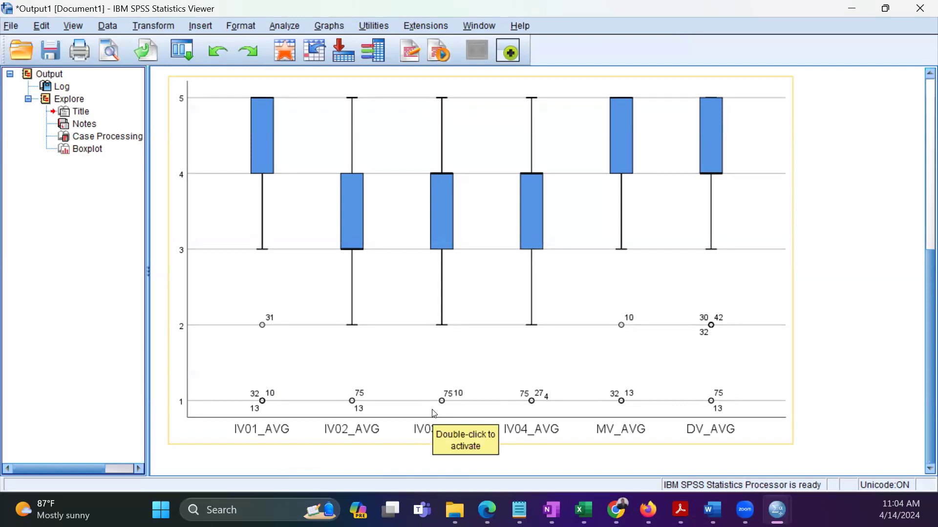
pyautogui.click(823, 235)
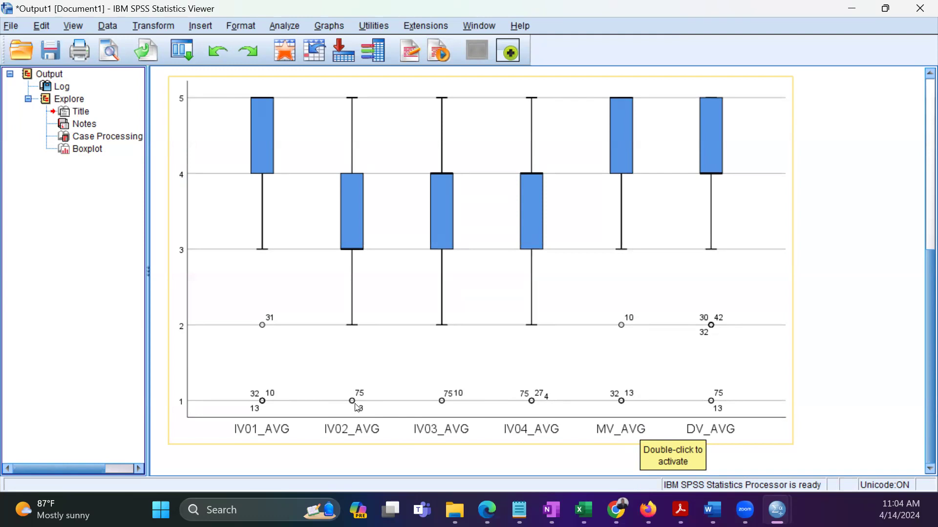
pyautogui.click(452, 456)
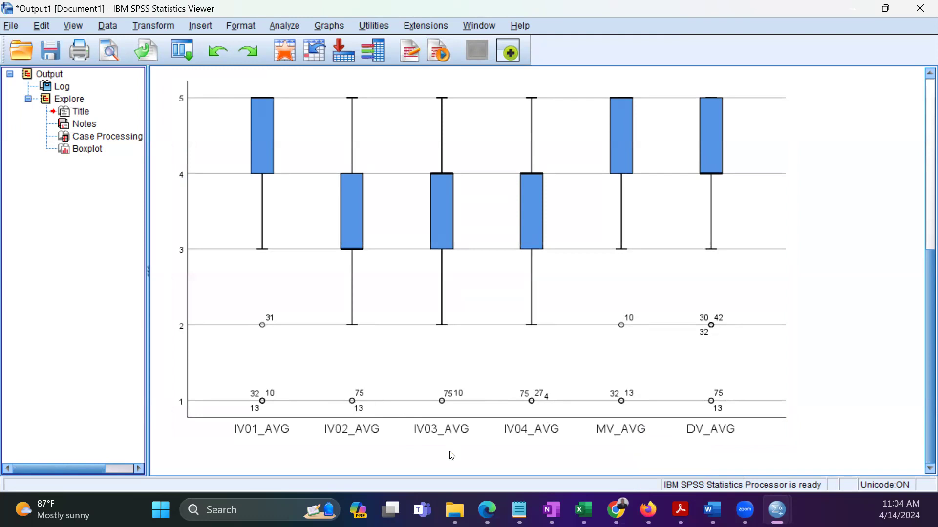
pyautogui.click(458, 379)
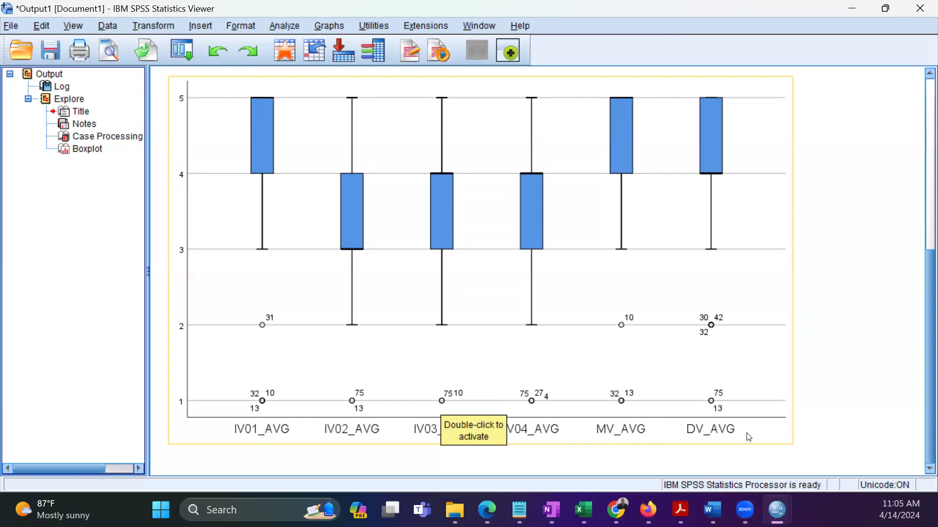
pyautogui.click(779, 422)
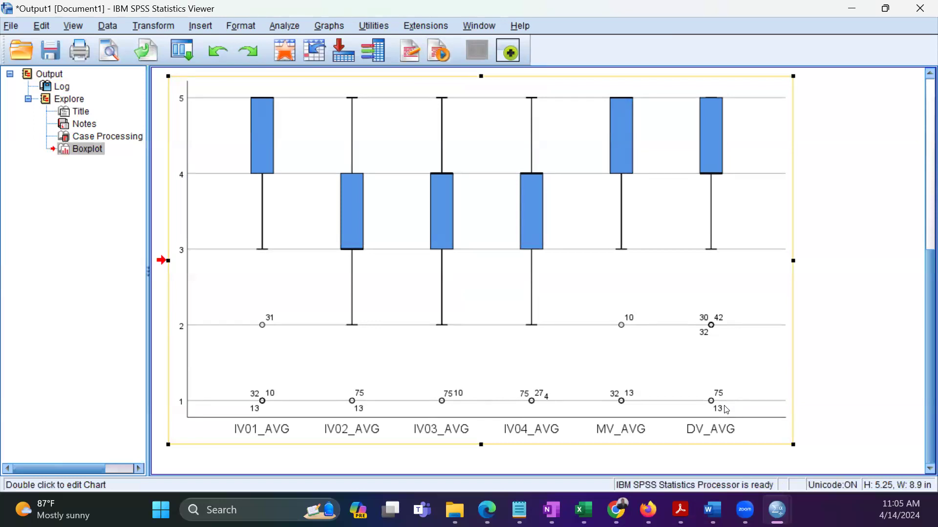
pyautogui.click(744, 510)
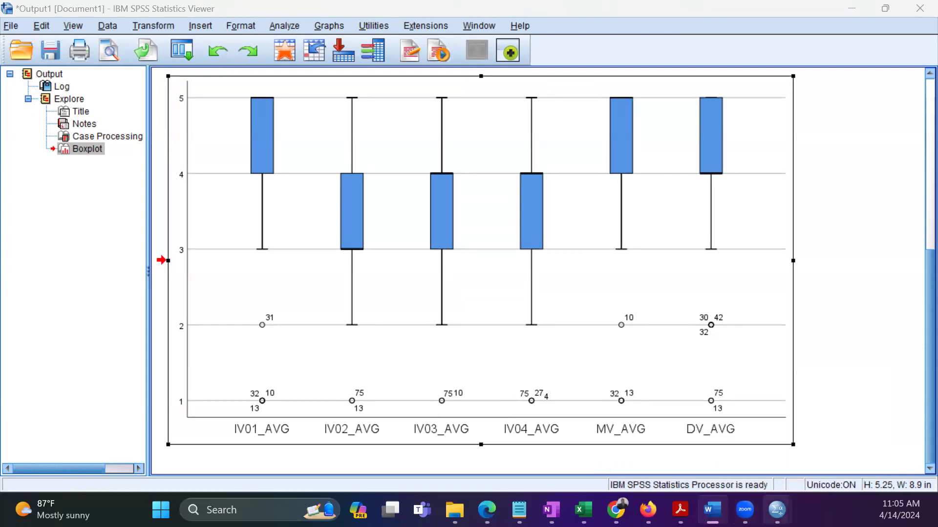
# In the Sample_Data Data Editor, select case 75's row and open its context menu.
pyautogui.moveTo(777, 510)
pyautogui.click(785, 442)
pyautogui.scroll(-5, 450, 385)
pyautogui.scroll(-15, 450, 385)
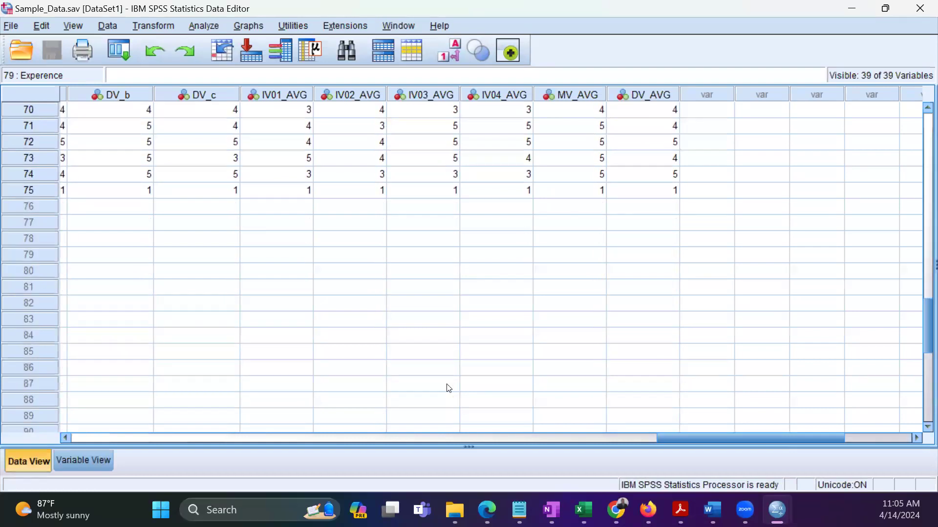
pyautogui.scroll(-4, 520, 425)
pyautogui.hscroll(-3, 520, 426)
pyautogui.hscroll(-8, 521, 425)
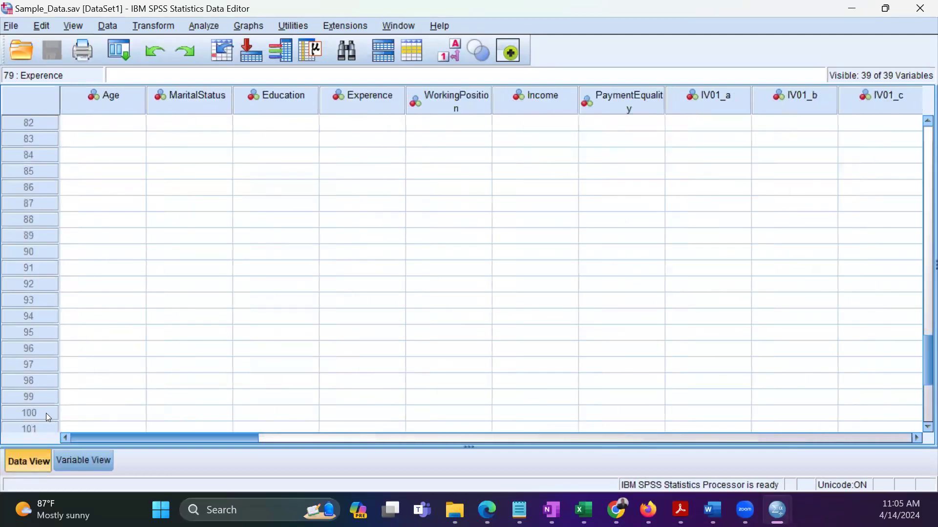
pyautogui.scroll(5, 103, 337)
pyautogui.scroll(3, 98, 337)
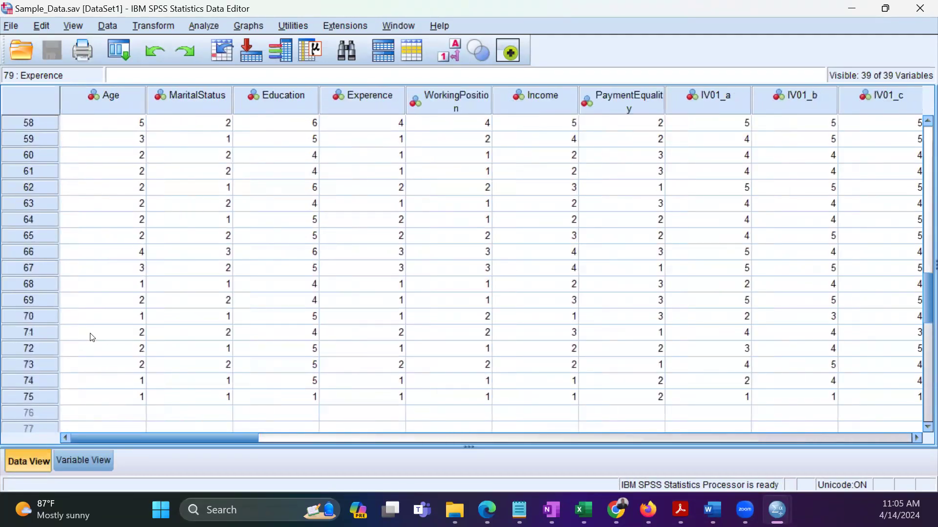
pyautogui.click(37, 396)
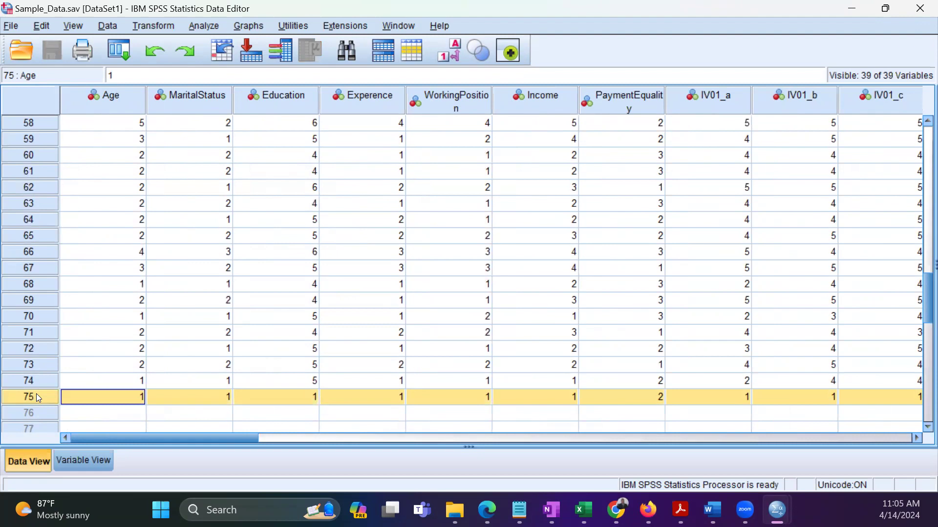
pyautogui.rightClick(36, 393)
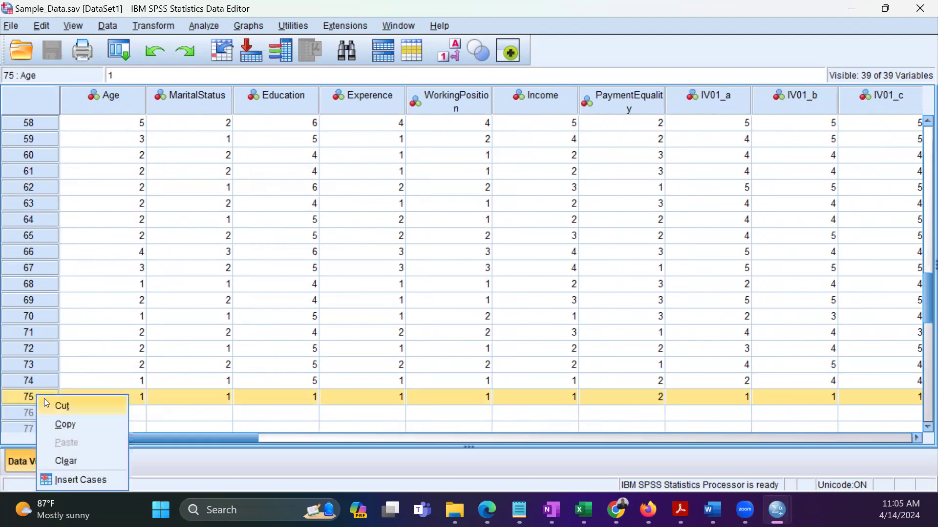